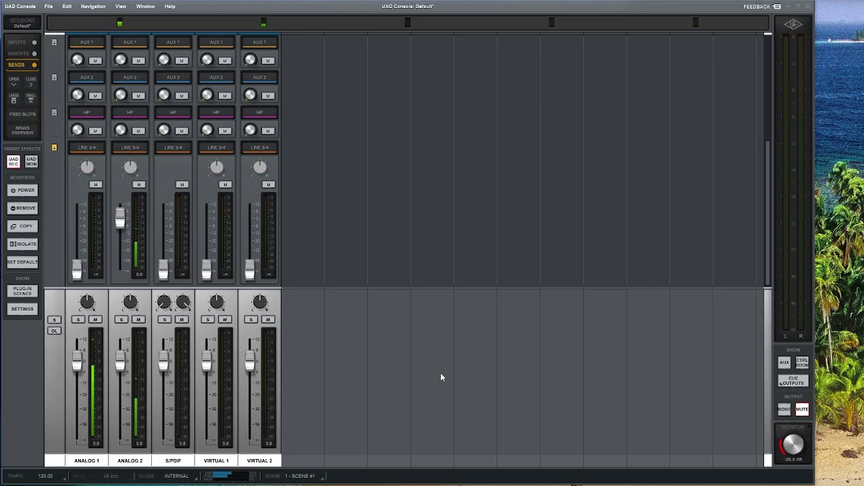
# Scroll through UAD Console's Inputs, Inserts and Sends, then bring Voicemeeter to the front
pyautogui.scroll(10, 141, 220)
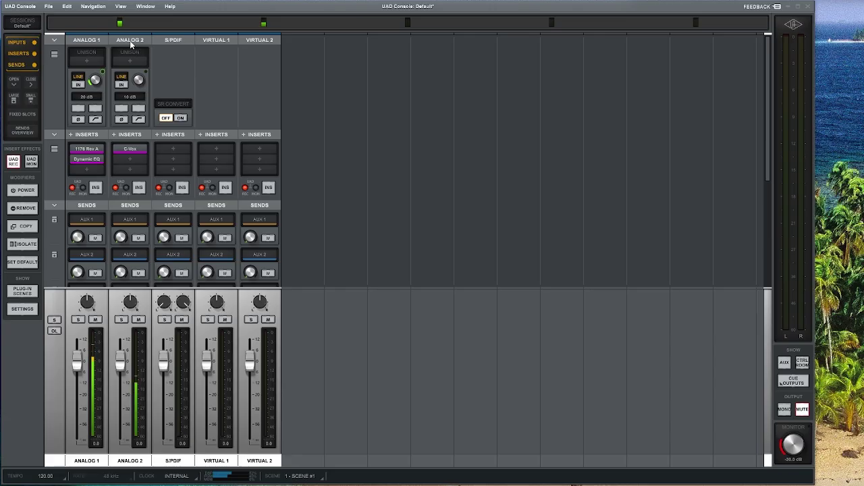
pyautogui.scroll(-4, 133, 182)
pyautogui.scroll(3, 133, 135)
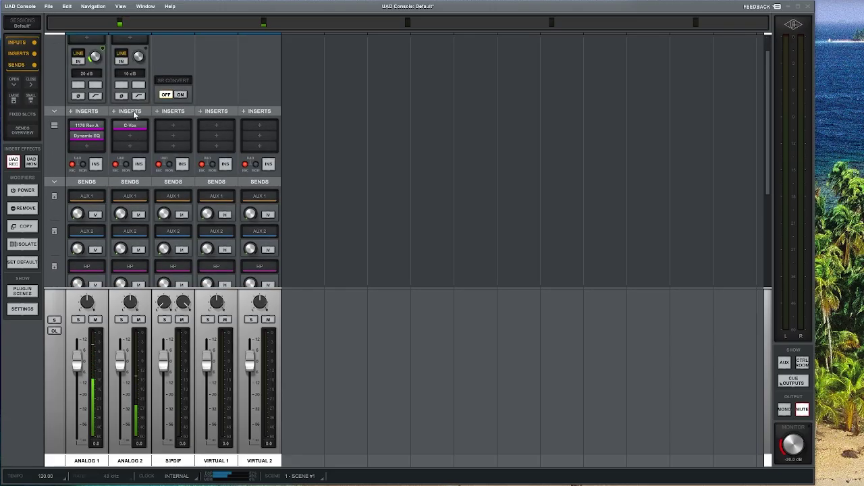
pyautogui.scroll(-5, 129, 128)
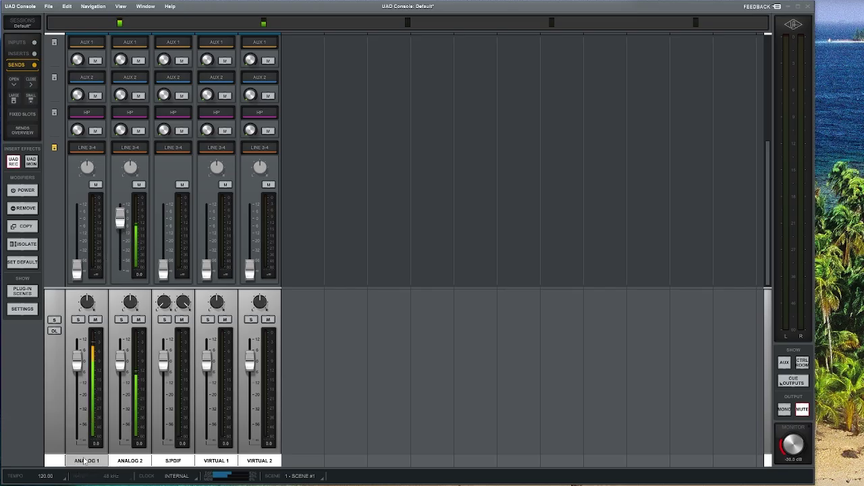
pyautogui.hotkey('alt', 'Tab')
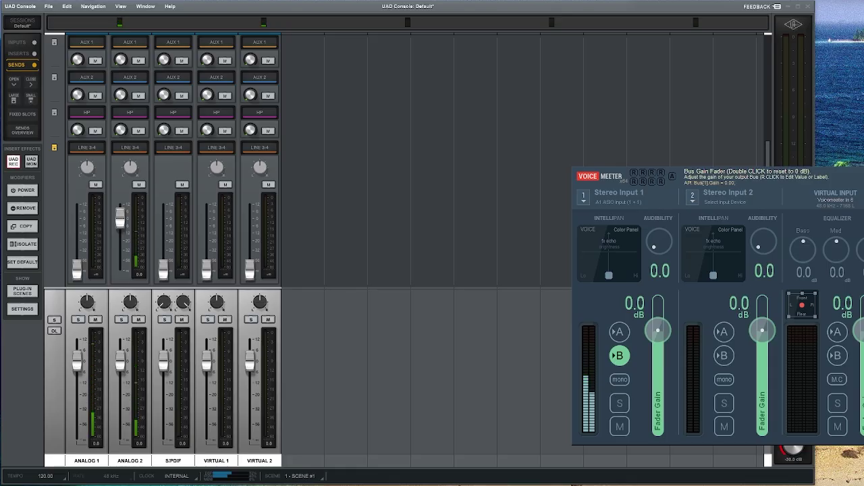
# Set the Voicemeeter mixer aside to reveal the vb-audio.com Voicemeeter page in the browser
pyautogui.click(545, 306)
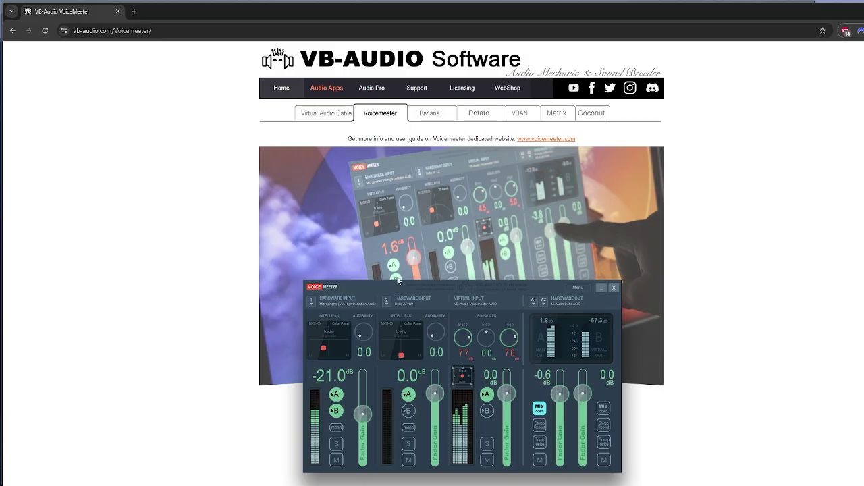
# Read the Voicemeeter 1.1.1.9 download details, then minimize the browser to return to Voicemeeter
pyautogui.scroll(-4, 403, 257)
pyautogui.moveTo(260, 257); pyautogui.dragTo(446, 373)
pyautogui.click(393, 367)
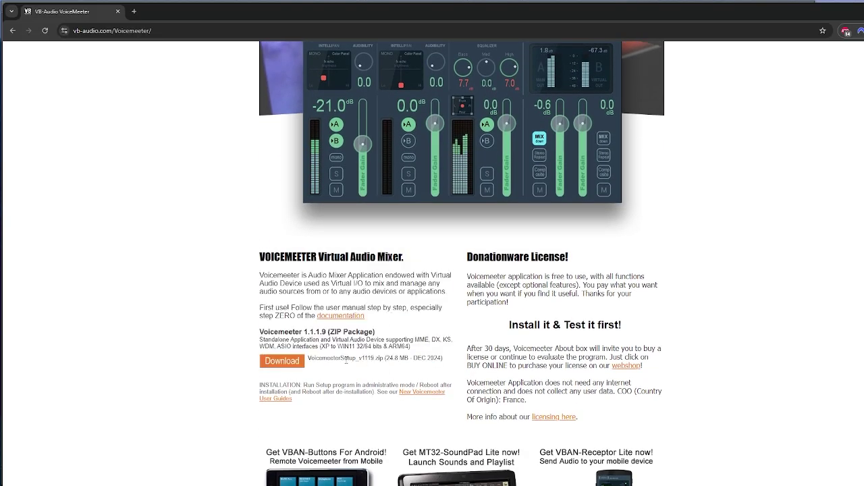
pyautogui.moveTo(261, 328); pyautogui.dragTo(431, 369)
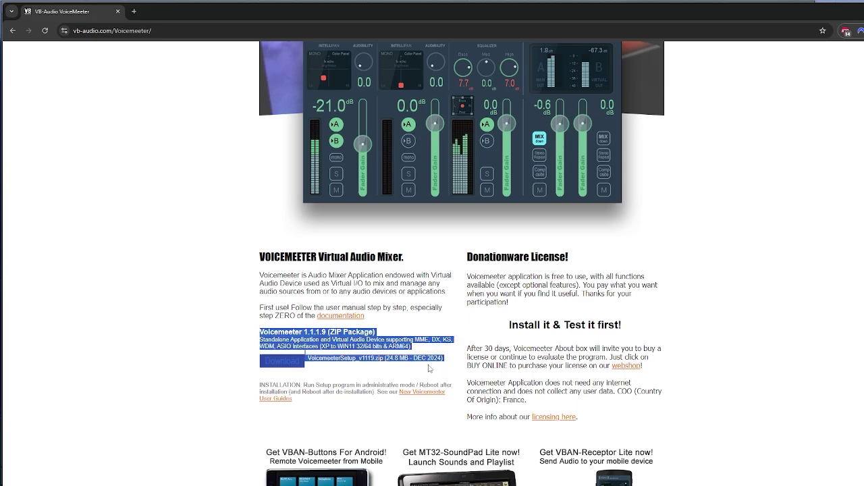
pyautogui.click(376, 360)
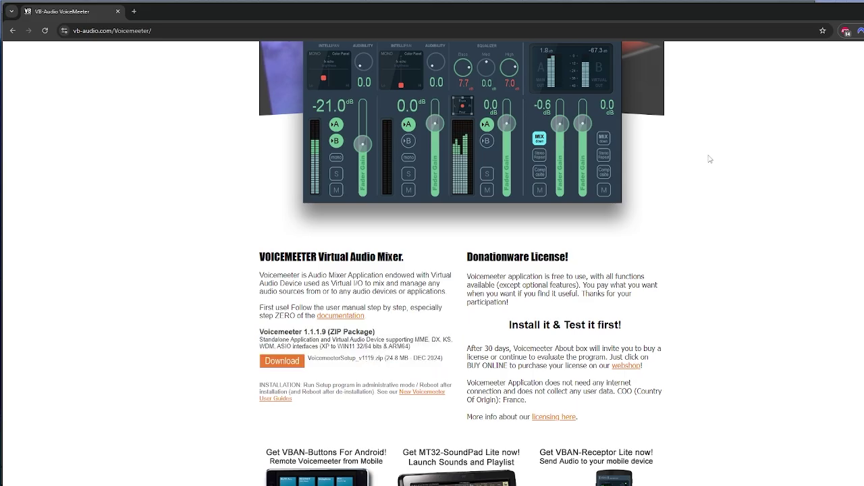
pyautogui.press('super+Down')
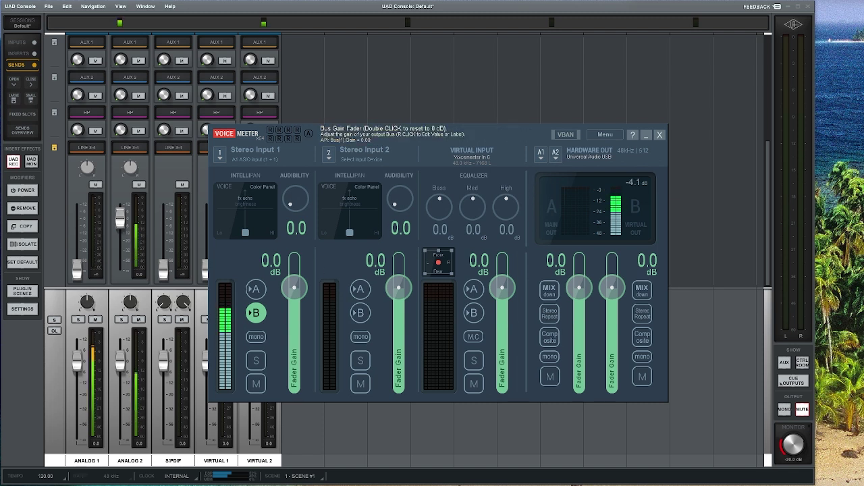
# Verify output A1 is still the Universal Audio USB ASIO device, then open Voicemeeter's Menu
pyautogui.click(541, 154)
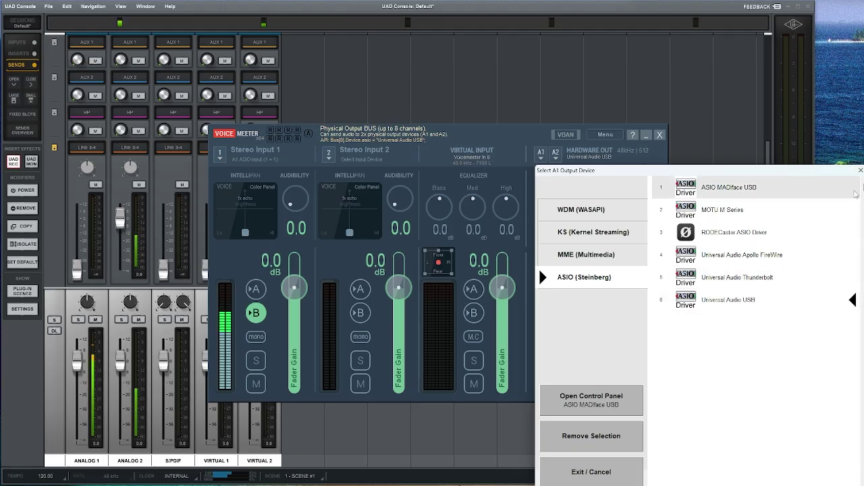
pyautogui.click(860, 170)
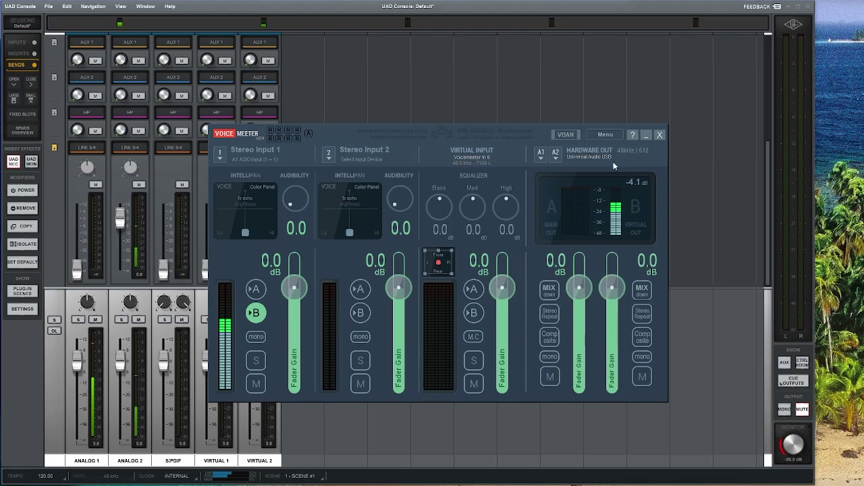
pyautogui.click(604, 135)
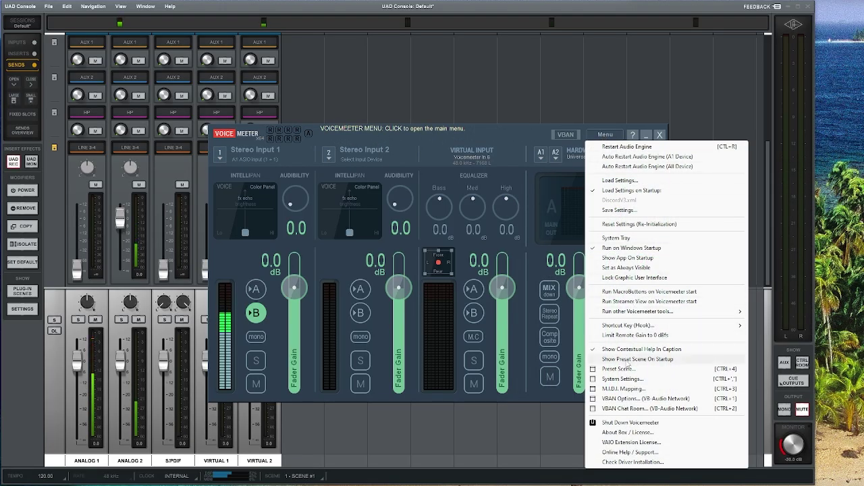
# Review System Settings confirming A1 on Universal Audio USB at 48000 Hz with a 512 buffer, then close them
pyautogui.click(620, 378)
pyautogui.moveTo(548, 177); pyautogui.dragTo(474, 217)
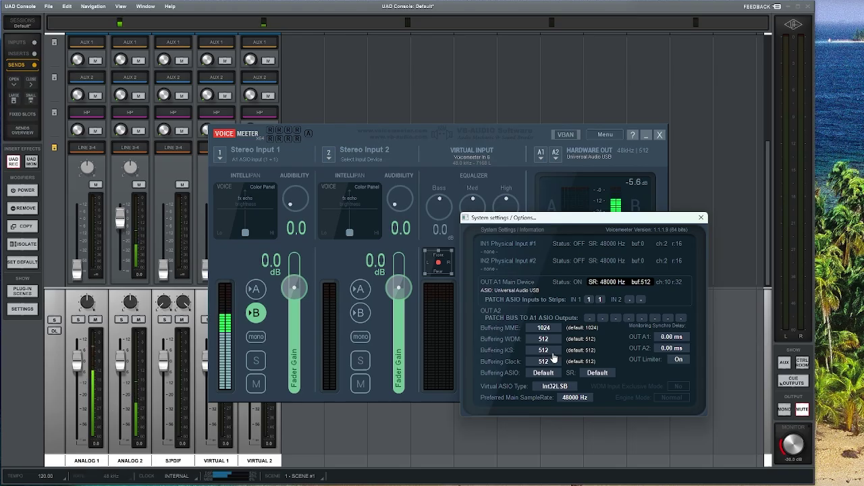
pyautogui.click(699, 220)
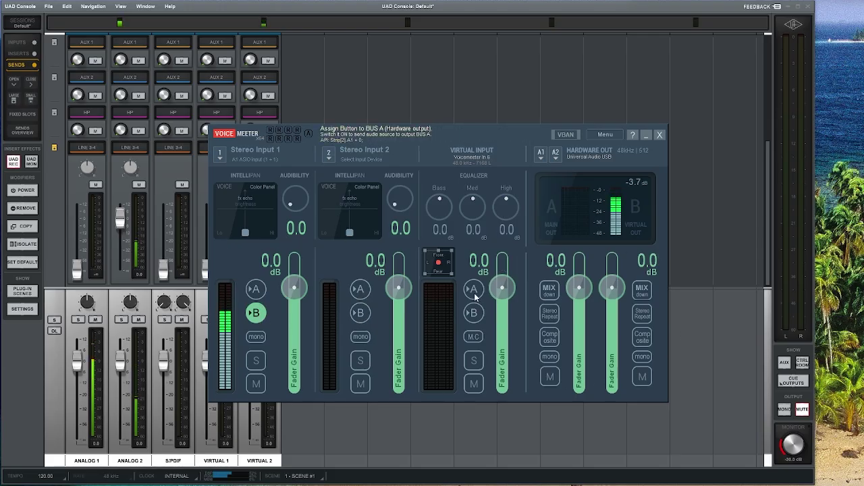
pyautogui.click(360, 290)
pyautogui.click(360, 312)
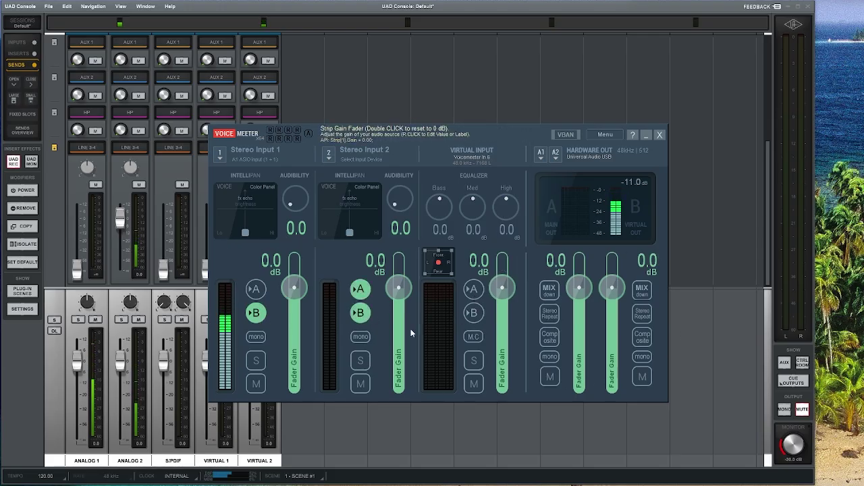
pyautogui.click(360, 290)
pyautogui.click(360, 312)
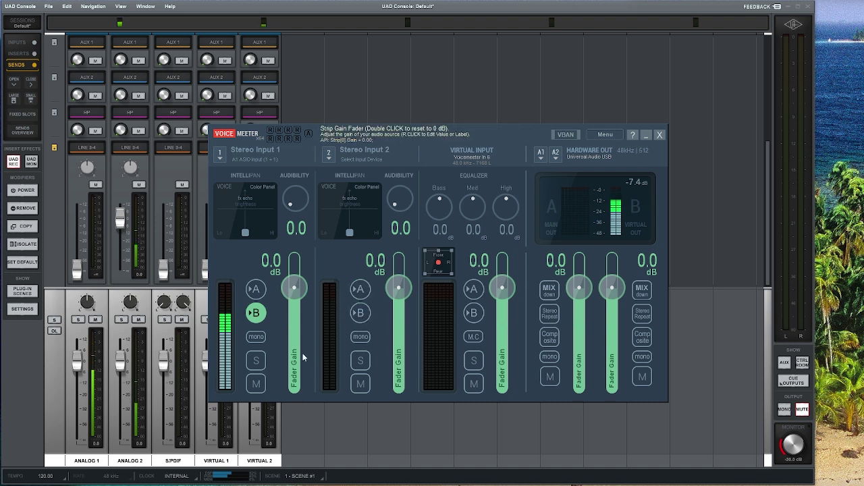
pyautogui.click(257, 313)
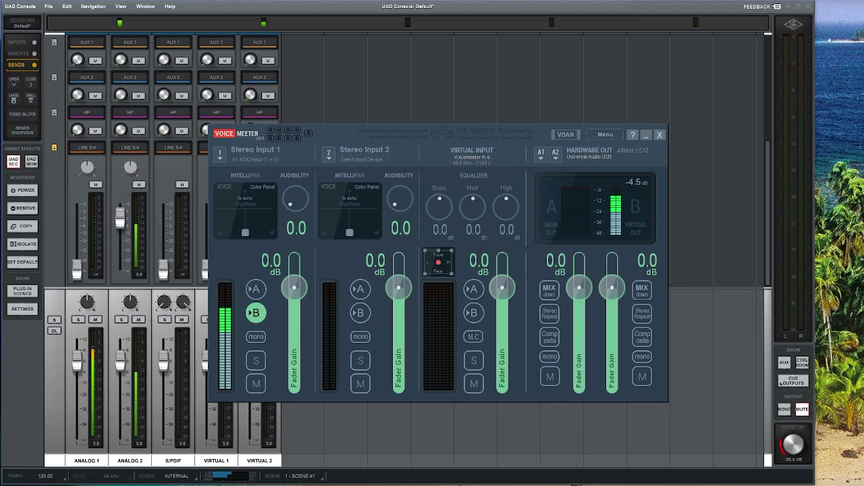
# Open the classic Sound control panel from Windows sound settings via More sound settings
pyautogui.hotkey('alt', 'Tab')
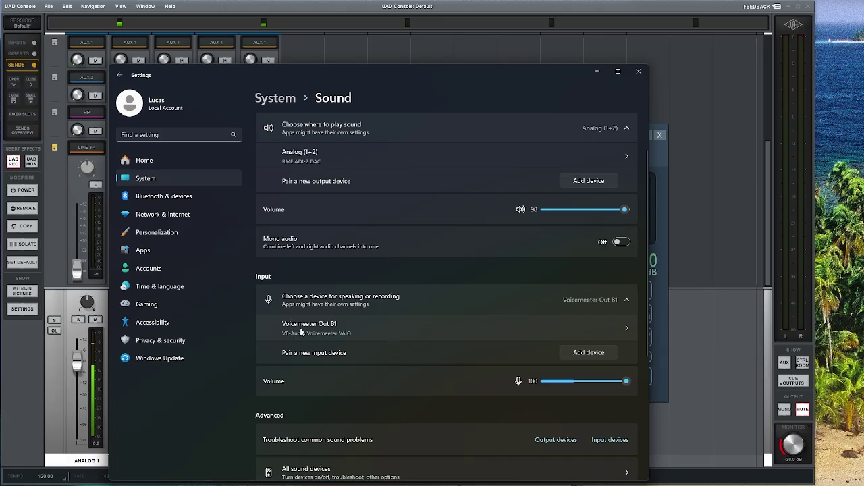
pyautogui.scroll(-3, 362, 364)
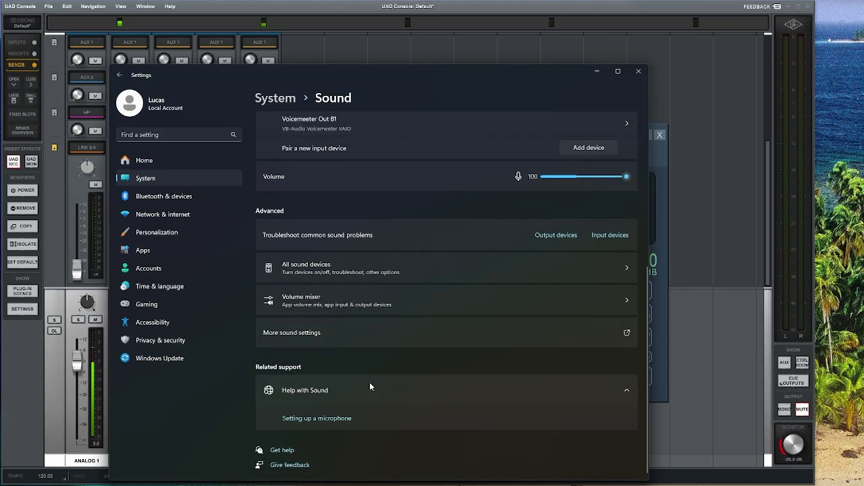
pyautogui.click(297, 333)
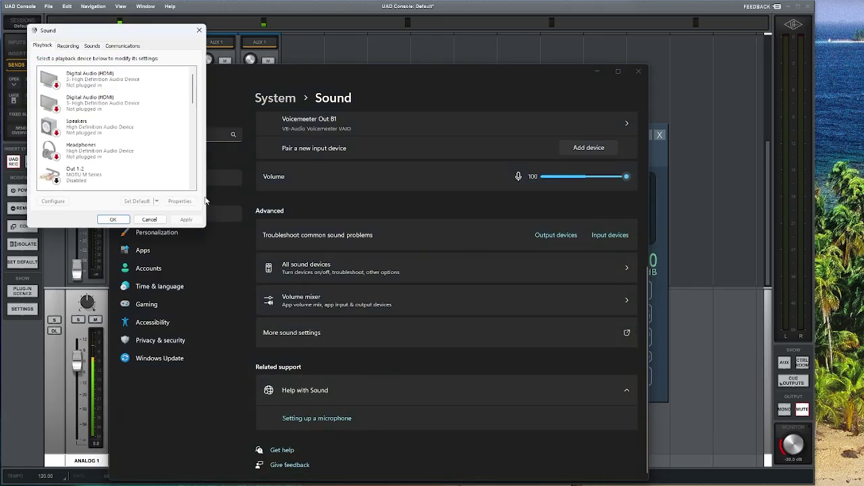
pyautogui.moveTo(80, 32); pyautogui.dragTo(352, 123)
# Confirm Voicemeeter Out B1 is the default recording device, check the playback list, and close the dialog
pyautogui.click(330, 139)
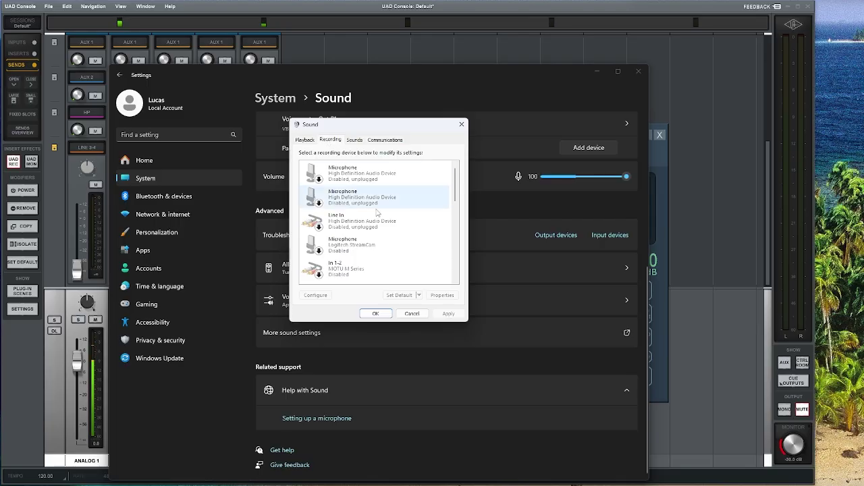
pyautogui.scroll(-5, 378, 202)
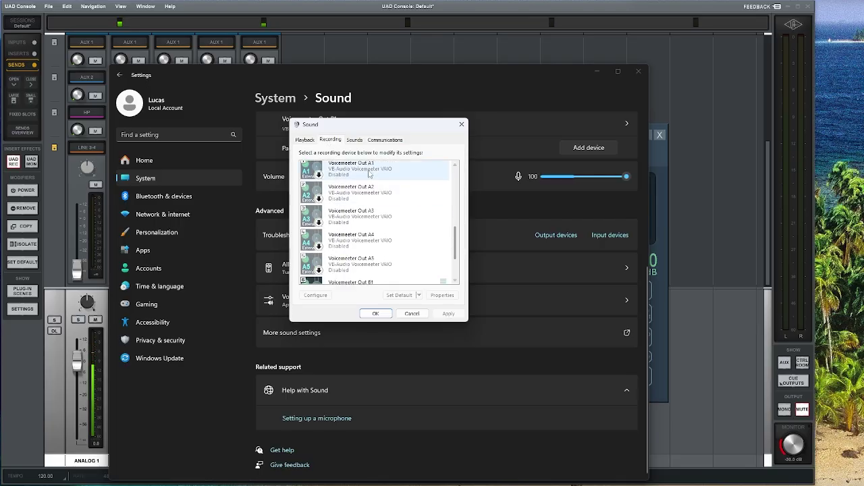
pyautogui.scroll(-3, 375, 223)
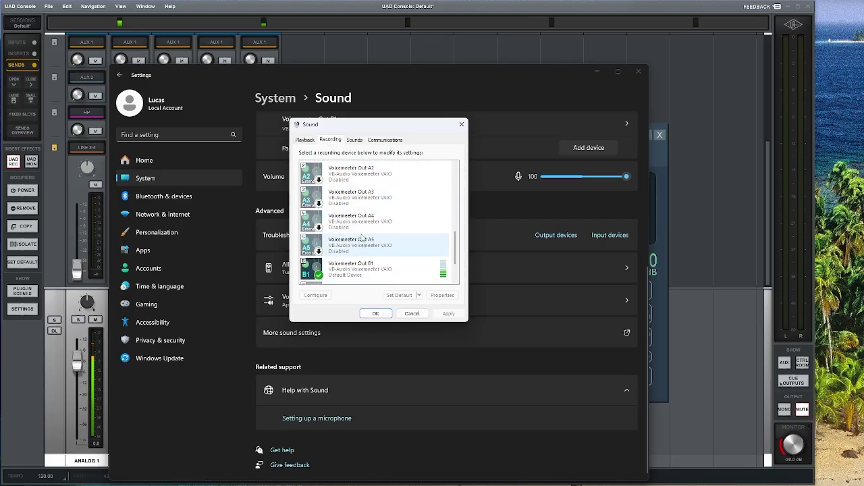
pyautogui.click(343, 231)
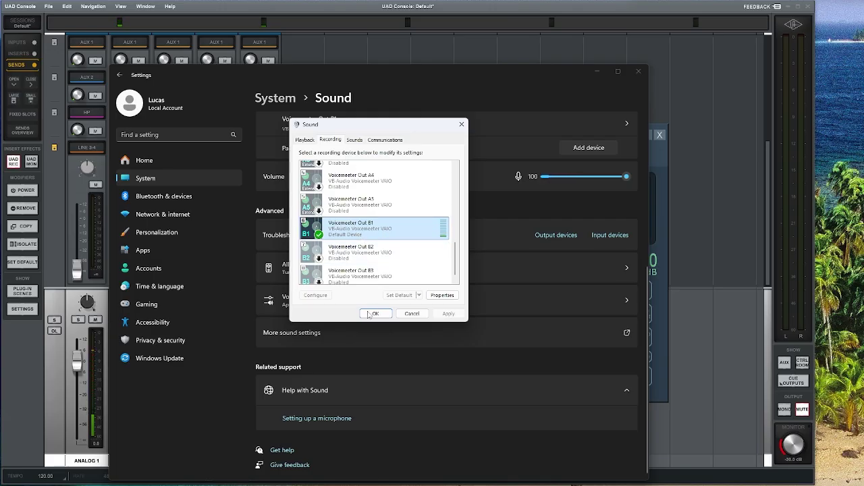
pyautogui.click(305, 140)
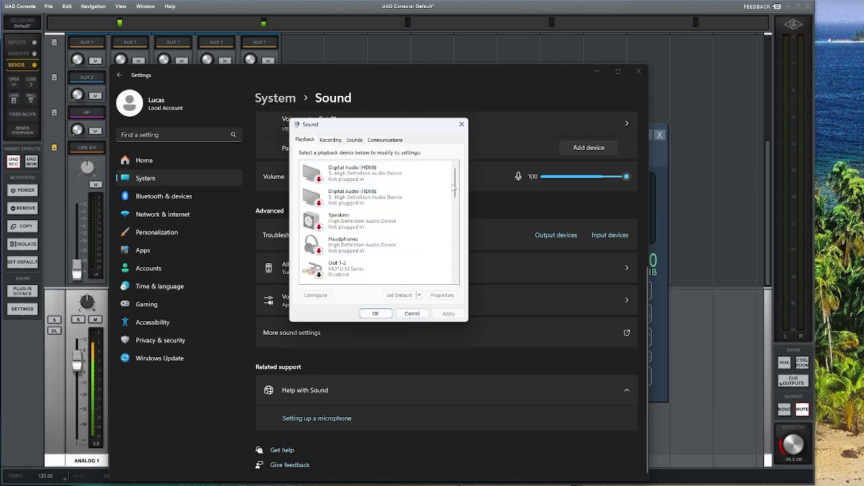
pyautogui.moveTo(453, 191); pyautogui.dragTo(454, 255)
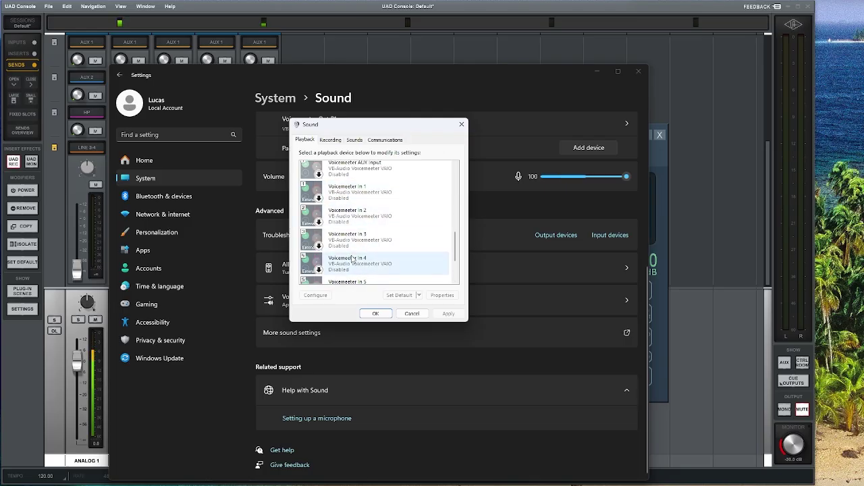
pyautogui.scroll(-3, 358, 264)
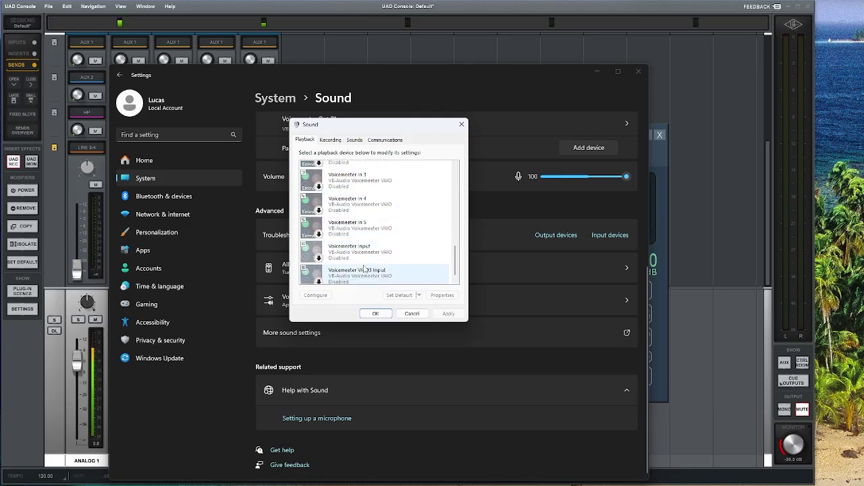
pyautogui.click(461, 126)
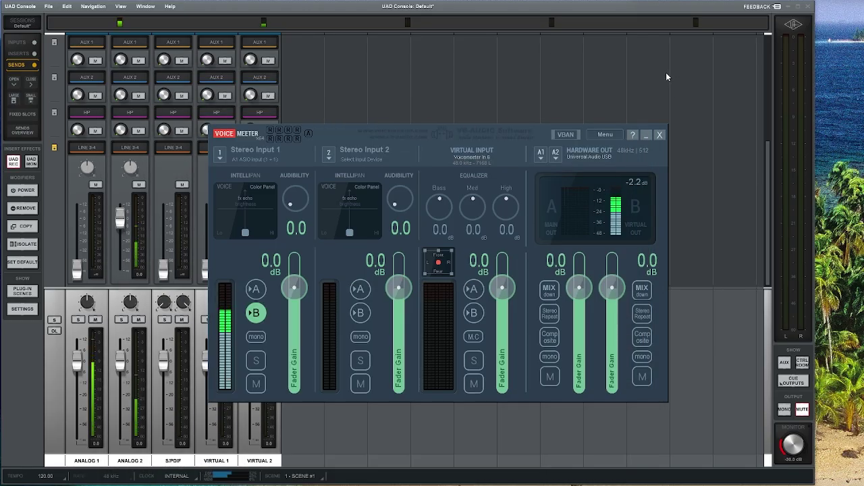
pyautogui.moveTo(494, 126); pyautogui.dragTo(504, 125)
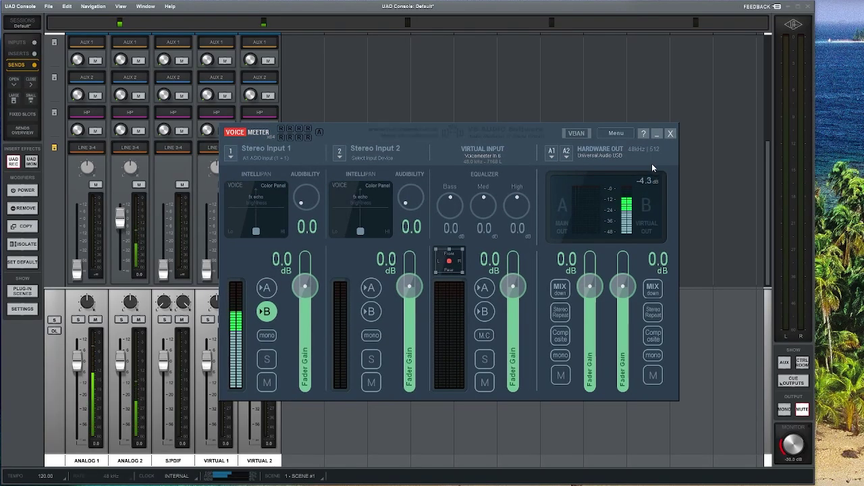
pyautogui.click(614, 133)
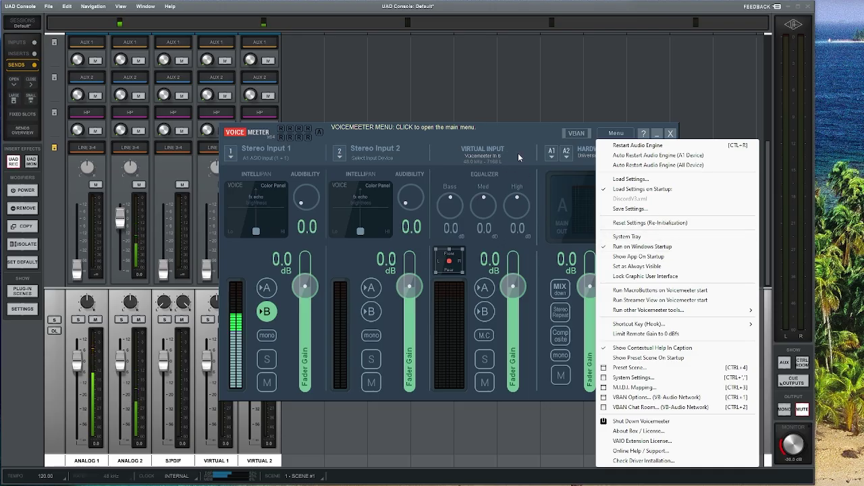
pyautogui.moveTo(515, 133); pyautogui.dragTo(578, 108)
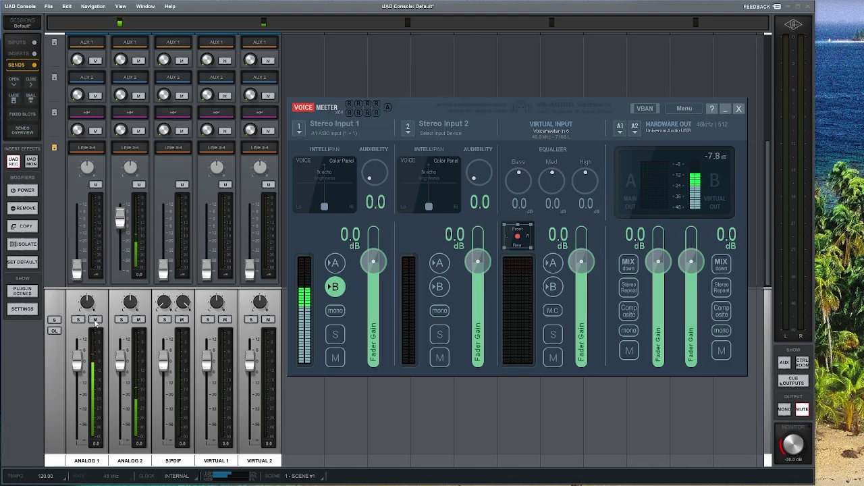
# Check the Apollo Twin Hardware settings (internal clock, 512 buffer), close them, and switch back to Voicemeeter
pyautogui.click(22, 308)
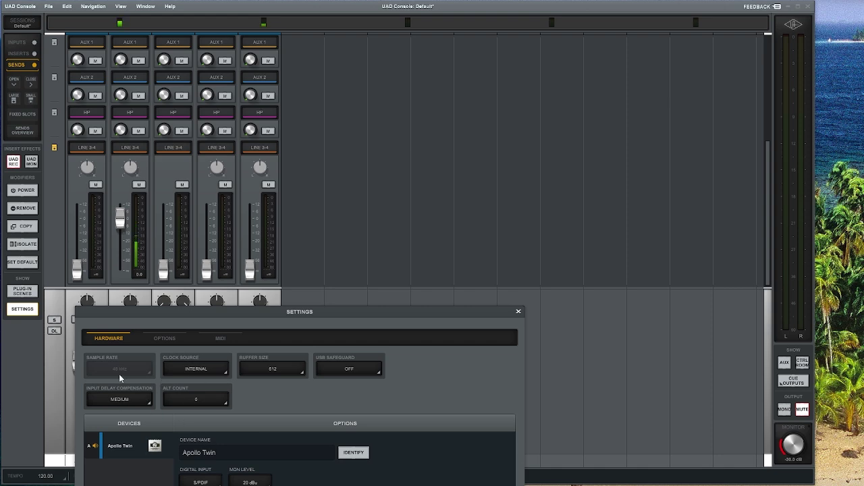
pyautogui.click(518, 312)
pyautogui.hotkey('alt', 'Tab')
# Move Voicemeeter left and reopen System Settings showing A1 Universal Audio USB at 48000 Hz, 512 buffer
pyautogui.moveTo(485, 111); pyautogui.dragTo(206, 156)
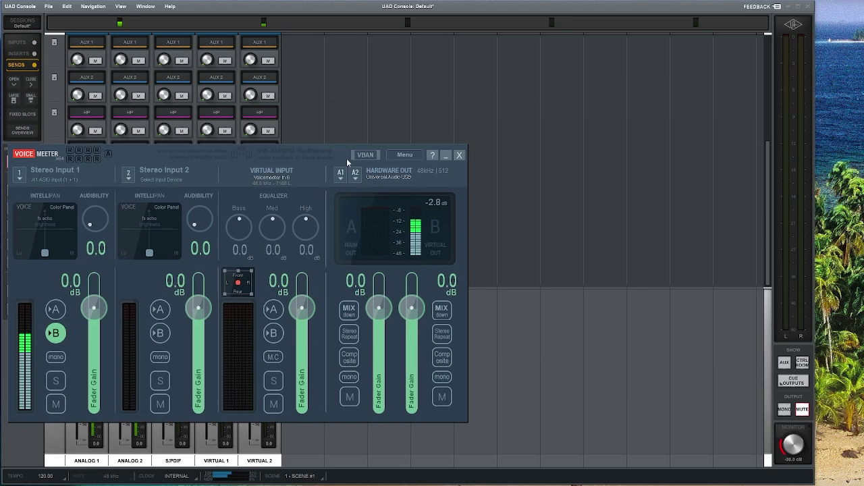
pyautogui.click(405, 155)
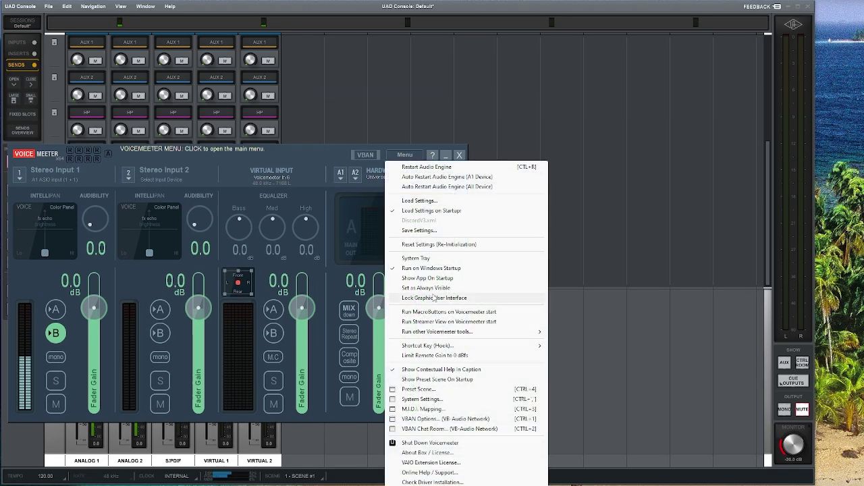
pyautogui.click(432, 399)
pyautogui.moveTo(476, 258); pyautogui.dragTo(385, 318)
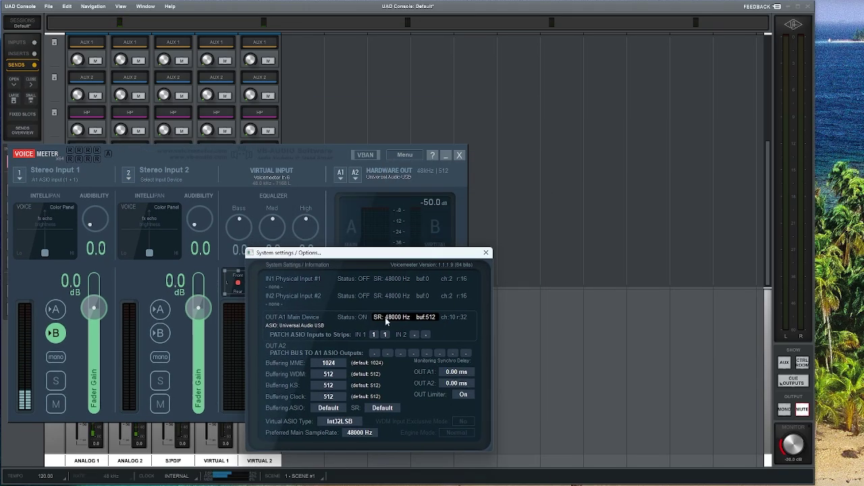